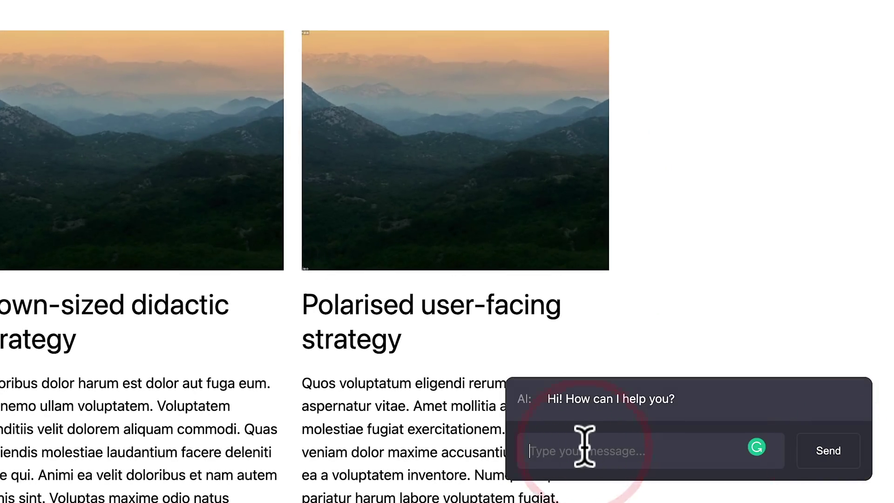
Send the chatbot 'Whats the weather like in London, England?', correcting the typo
type("Whats the weather like in London, England?")
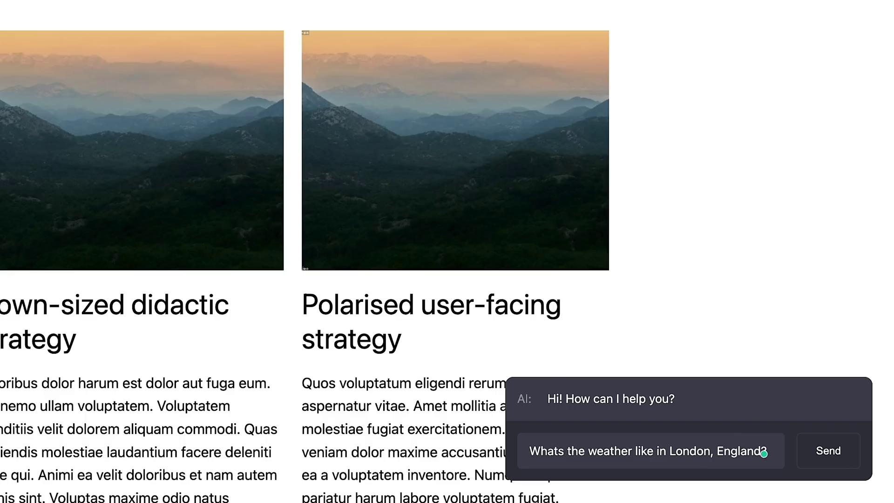
key("Return")
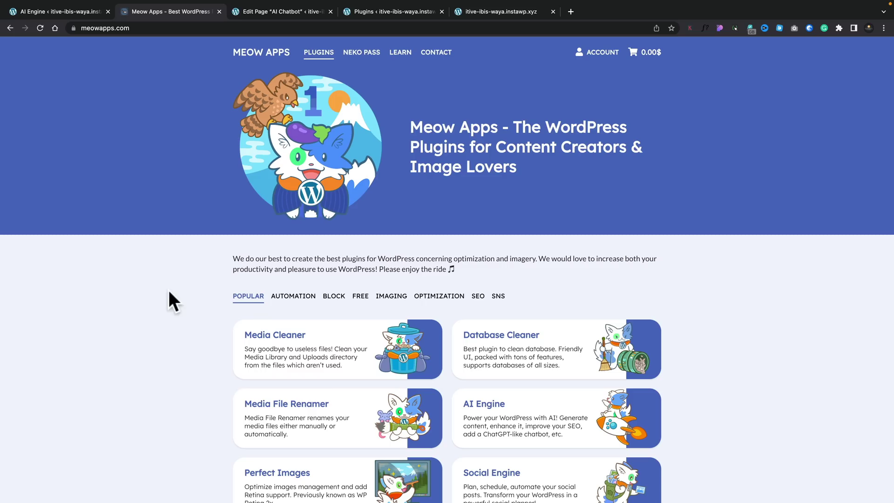
Open the AI Engine page from Popular plugins and scroll to its screenshot section
left_click(493, 404)
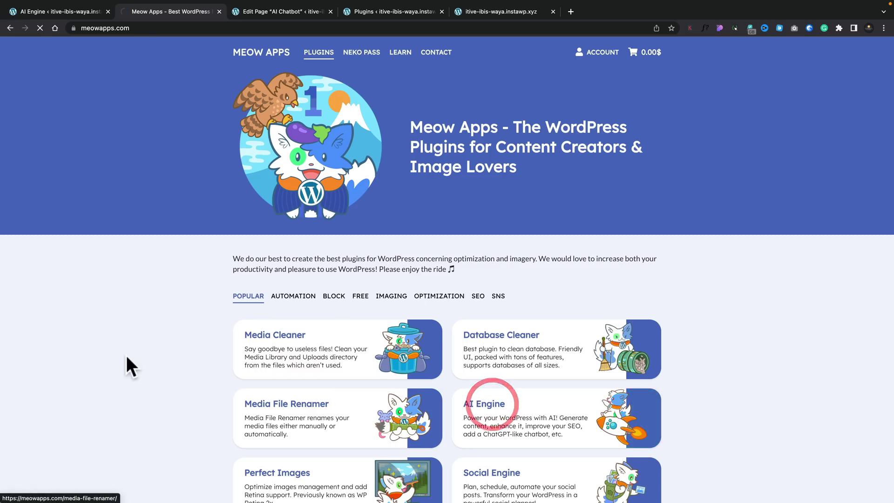
scroll(156, 375, "down", 5)
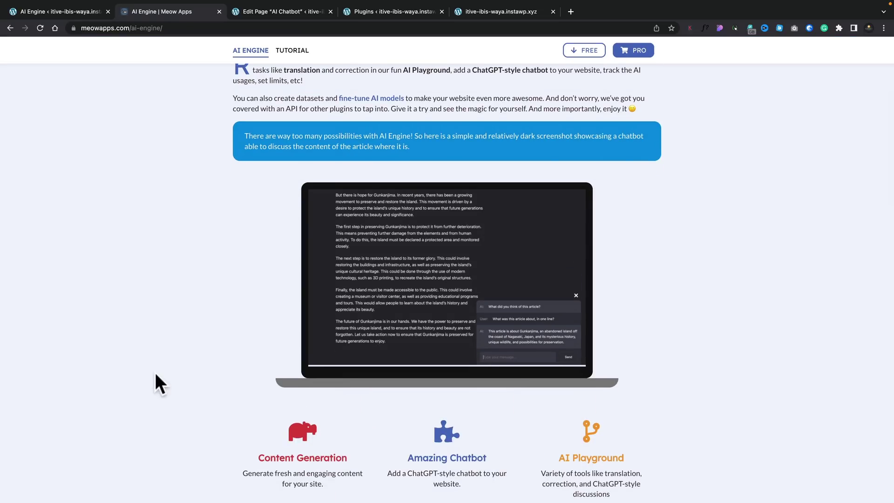
scroll(155, 373, "down", 1)
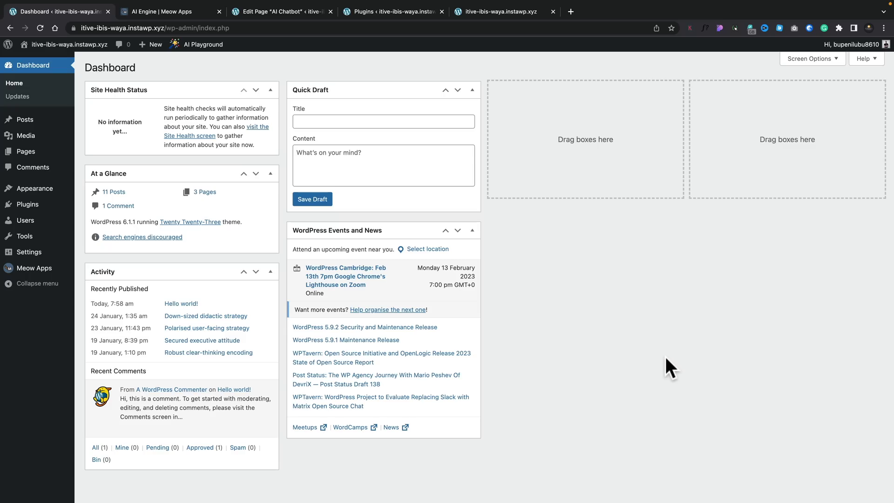
Go to Meow Apps > AI Engine from the admin sidebar
mouse_move(52, 274)
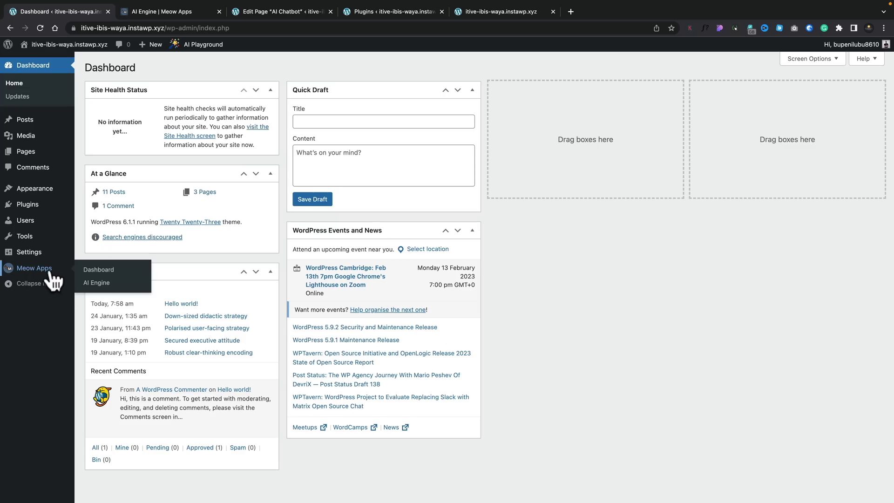
left_click(98, 284)
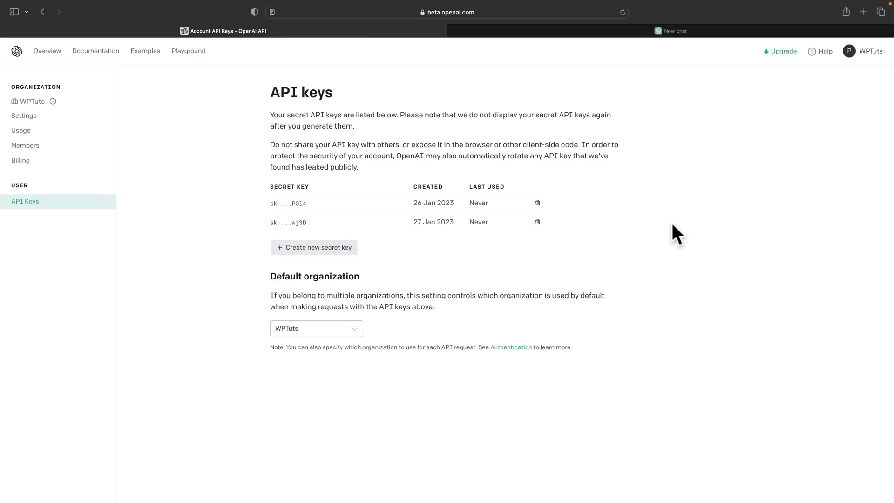
Create a new OpenAI secret key and copy it to the clipboard
left_click(319, 253)
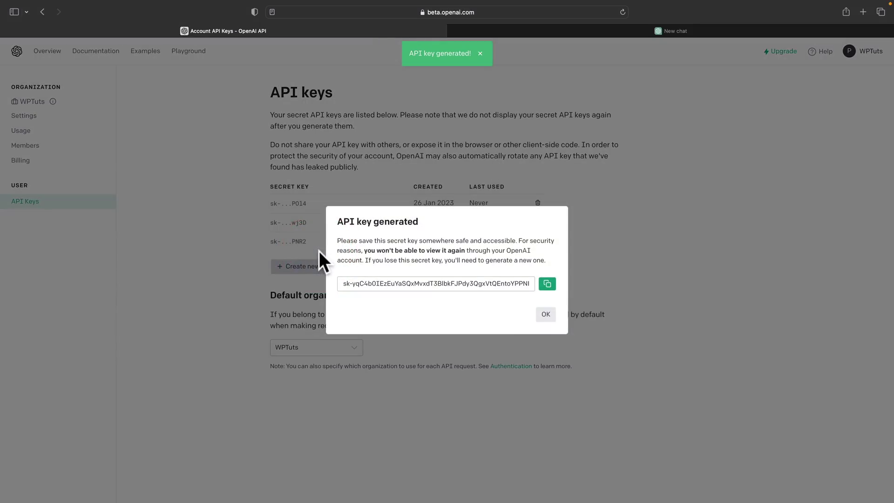
left_click(554, 292)
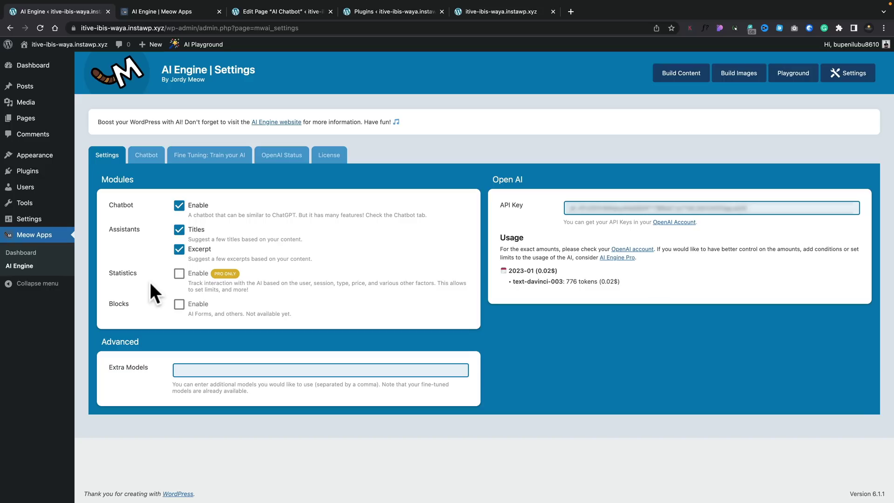
Review the Chatbot tab's builder and styles, then switch to the site's front page
left_click(143, 158)
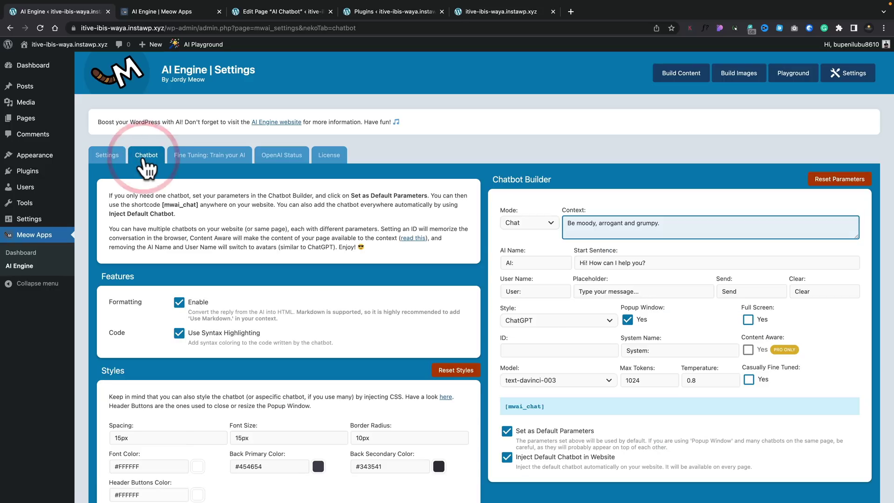
scroll(310, 291, "down", 2)
scroll(310, 292, "down", 1)
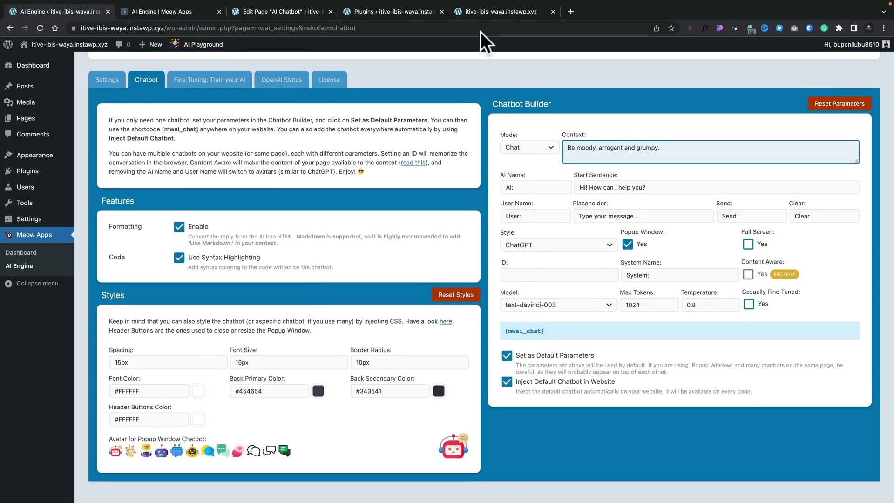
left_click(488, 14)
Replace the Chatbot Builder context with 'Happy and helpful' and commit it
left_click_drag(567, 148, 669, 149)
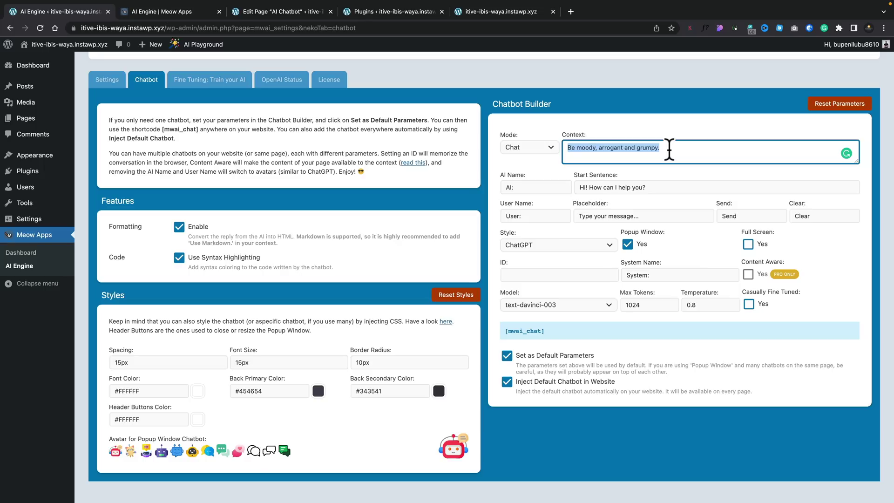
type("Happy and helpful")
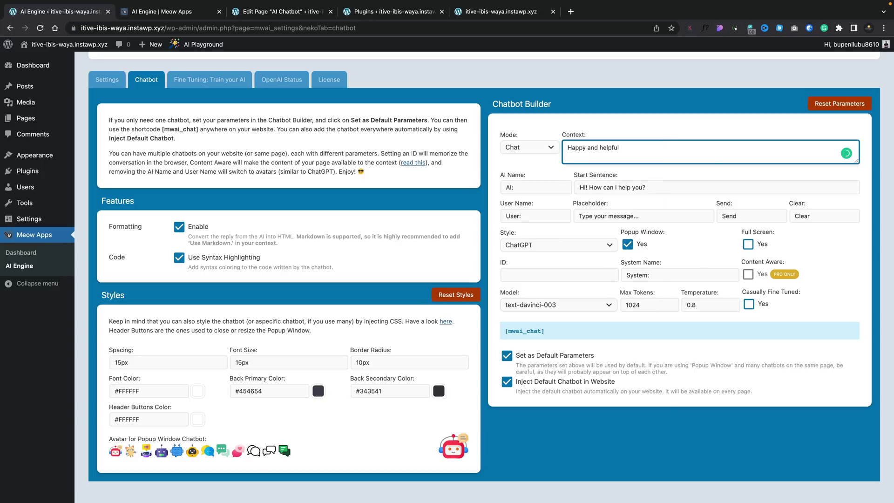
left_click(655, 409)
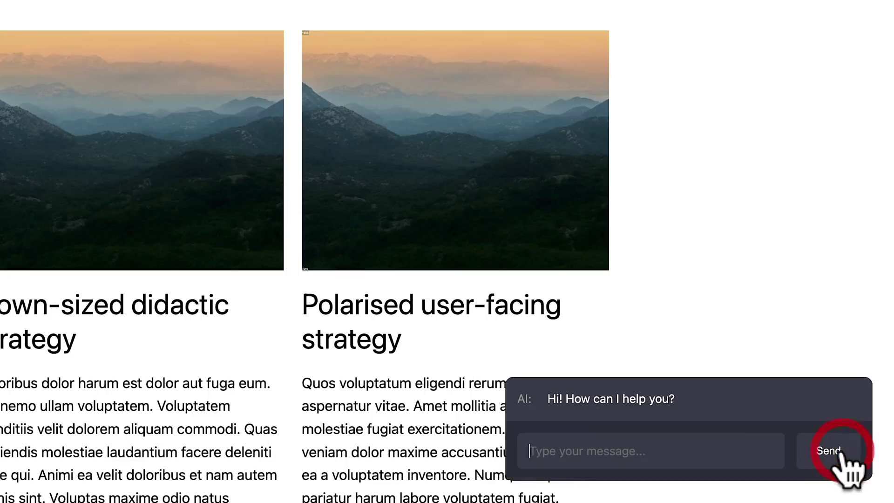
Send the popup chatbot "what's the weather like in london England?"
left_click(599, 447)
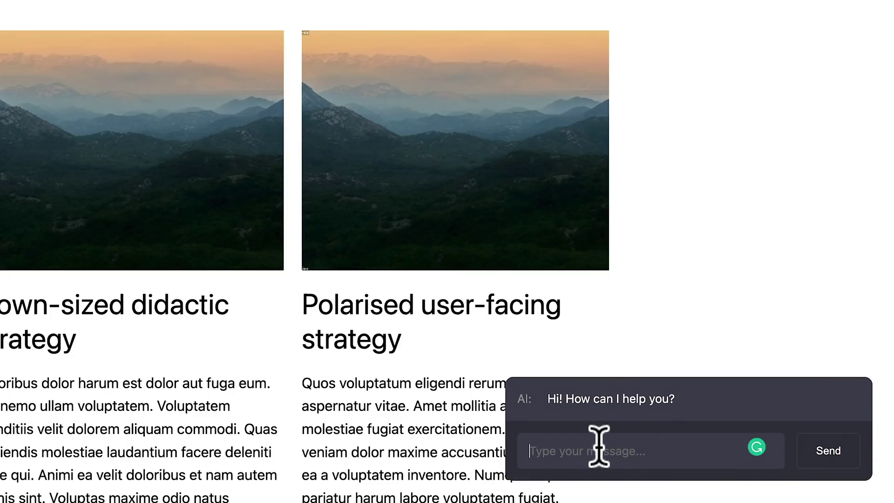
type("what's the weather like in london England?")
key("Return")
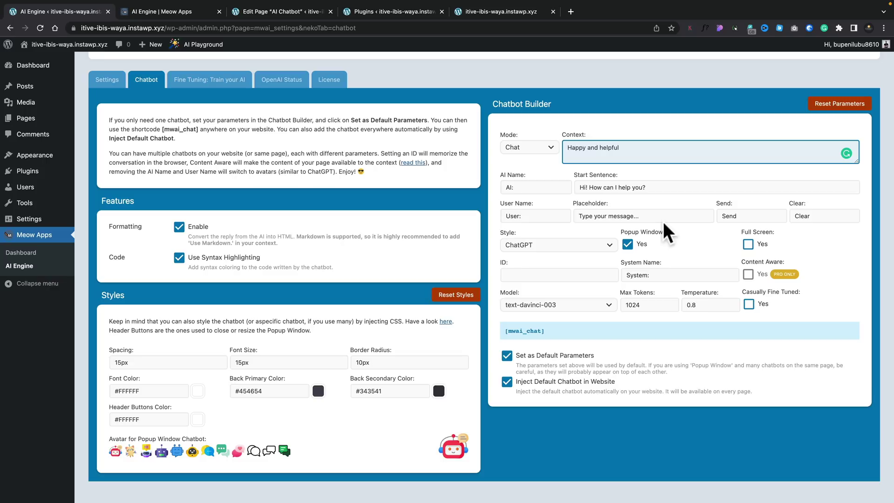
left_click(609, 245)
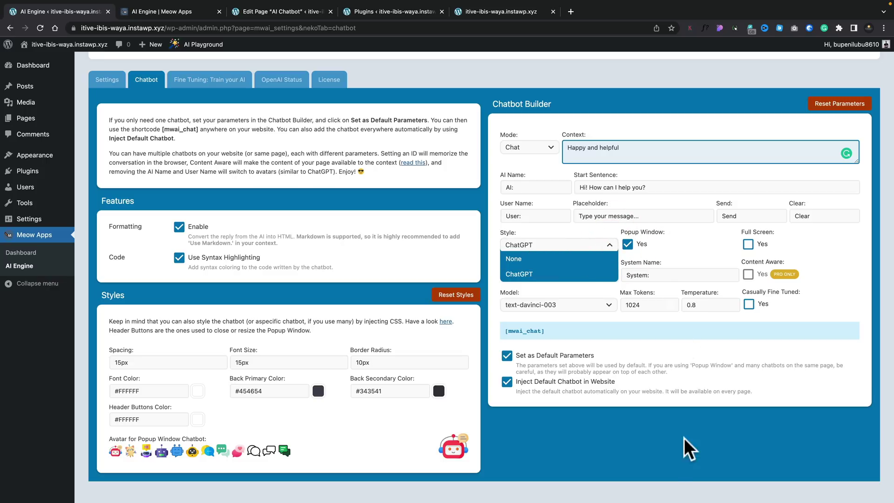
left_click(657, 452)
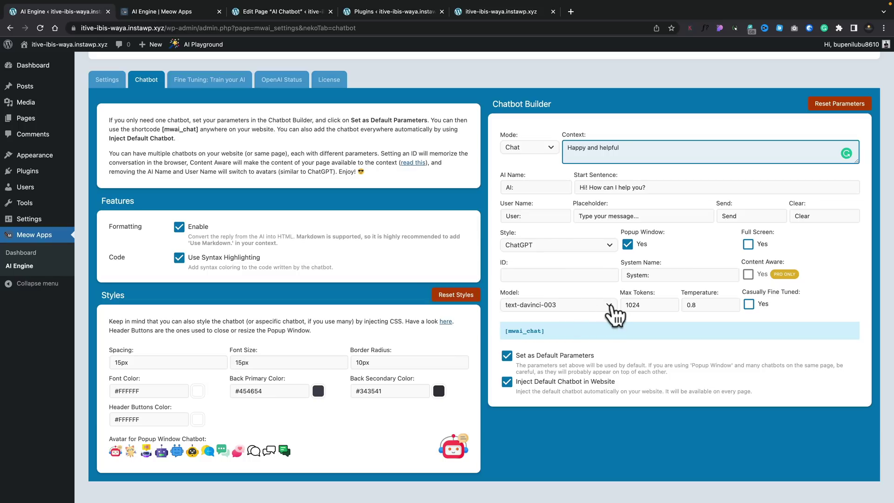
Open the Model dropdown to review the AI models available to the chatbot
left_click(610, 307)
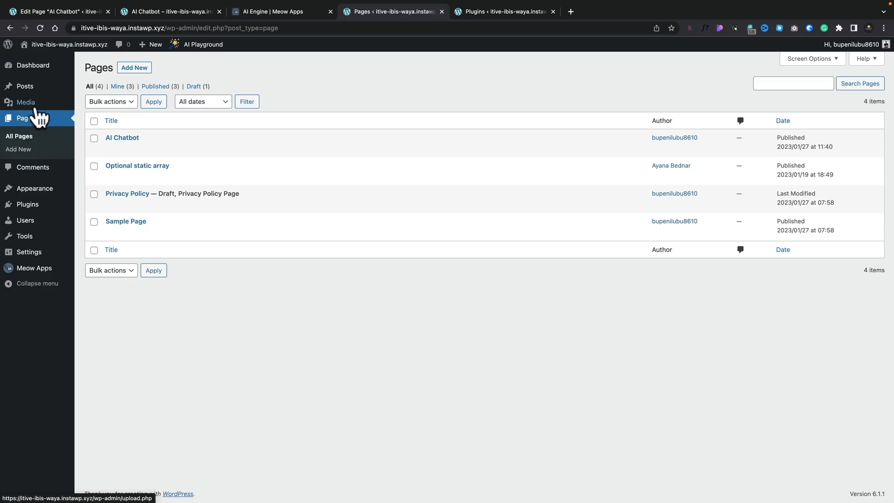
Open Posts > Generate New and begin the topic with 'How AI is'
mouse_move(32, 94)
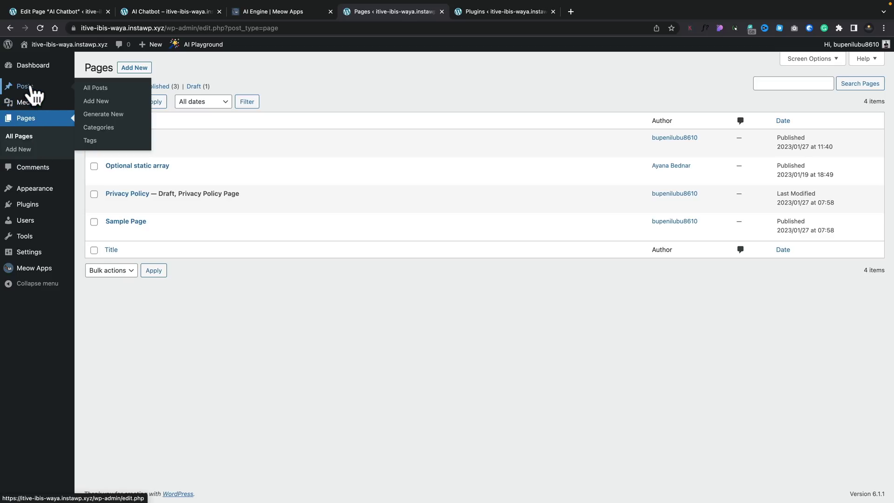
left_click(86, 115)
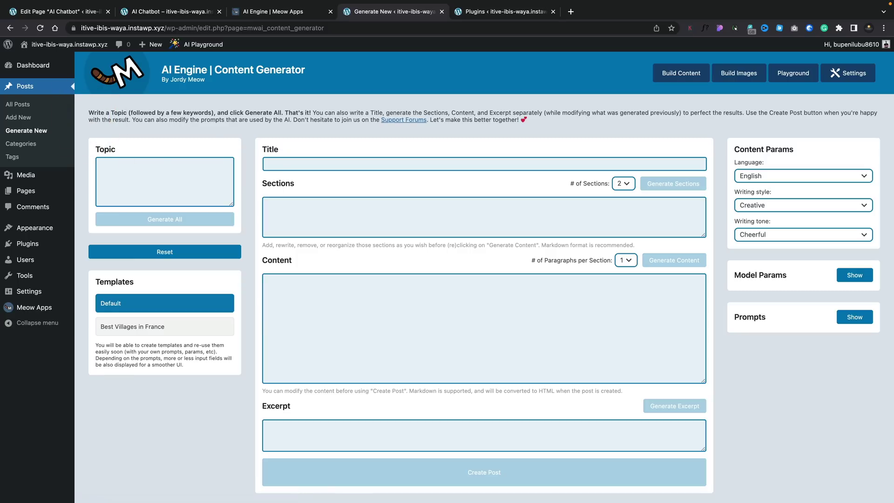
left_click(175, 170)
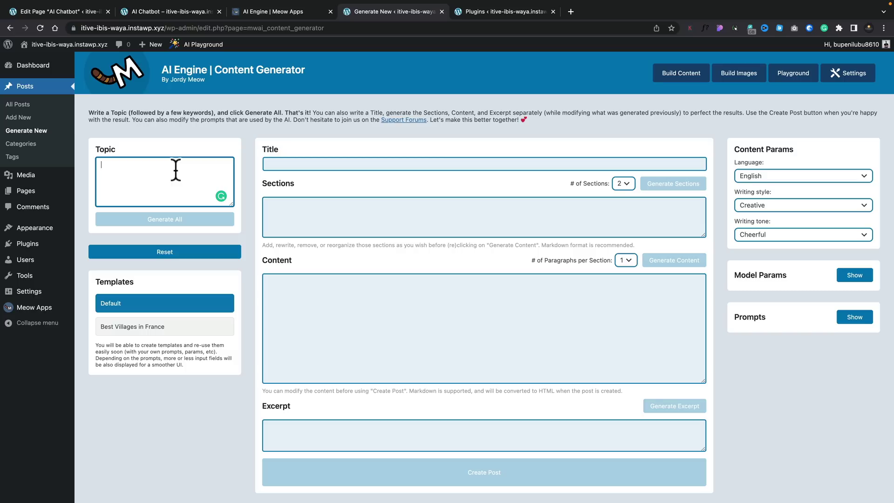
type("How AI is revolutionising the chatbot market!")
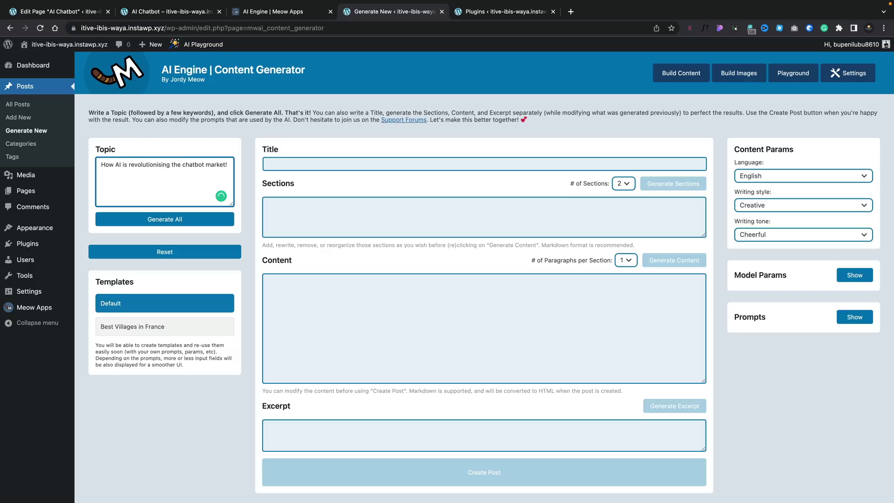
Generate All for the topic 'How AI is revolutionising the chatbot market!'
left_click(163, 219)
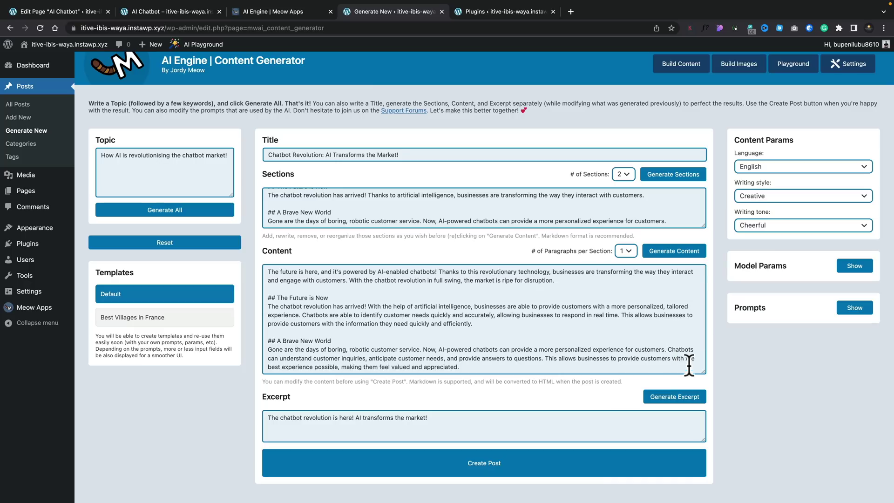
Keep English and text-davinci-003, revealing the model parameters (temperature 0.6, 2048 max tokens) and prompt templates
left_click(797, 165)
left_click(825, 144)
left_click(850, 266)
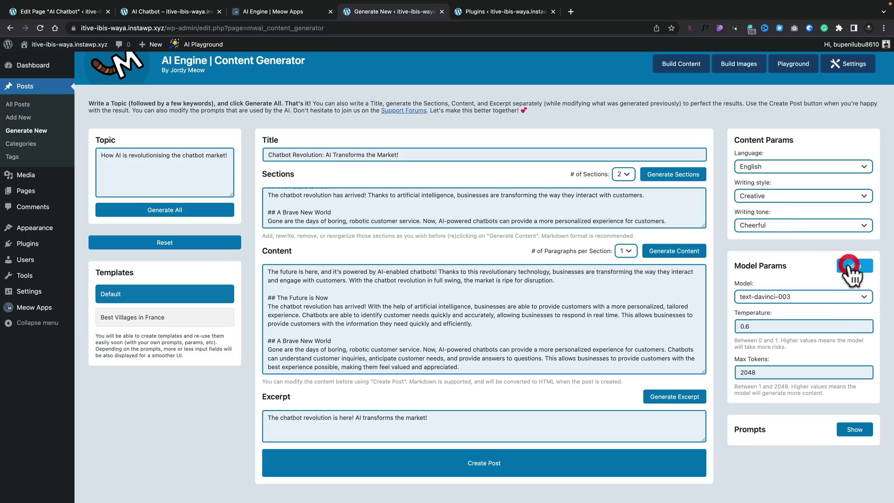
left_click(852, 302)
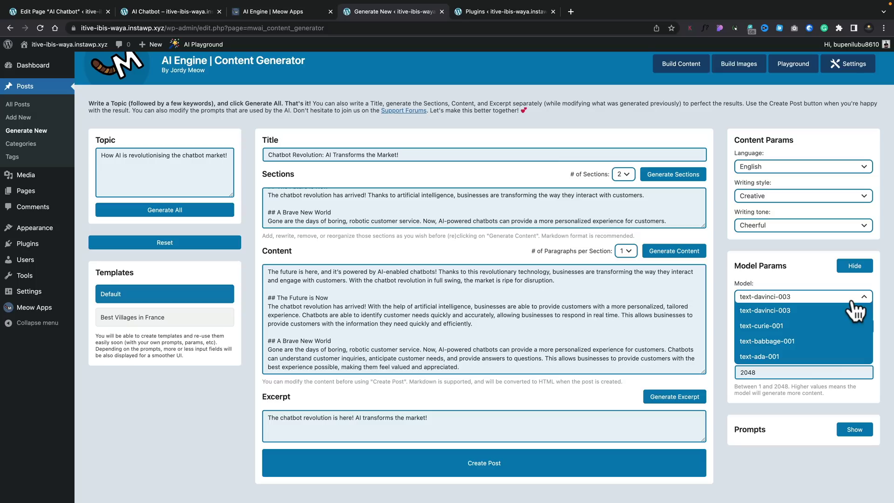
left_click(861, 299)
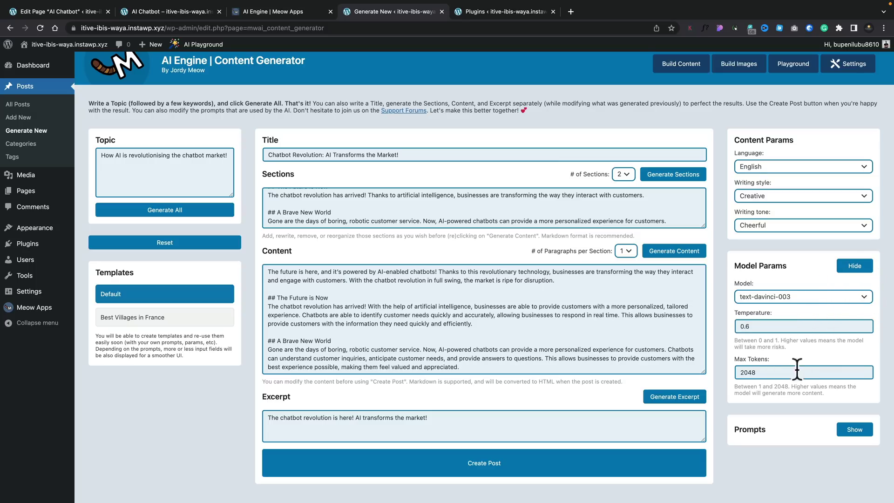
left_click(854, 429)
scroll(798, 420, "down", 3)
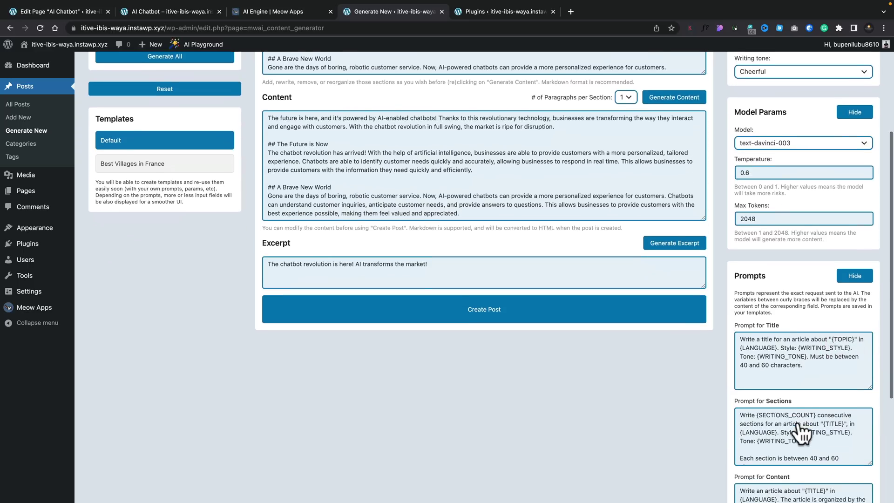
scroll(798, 421, "down", 3)
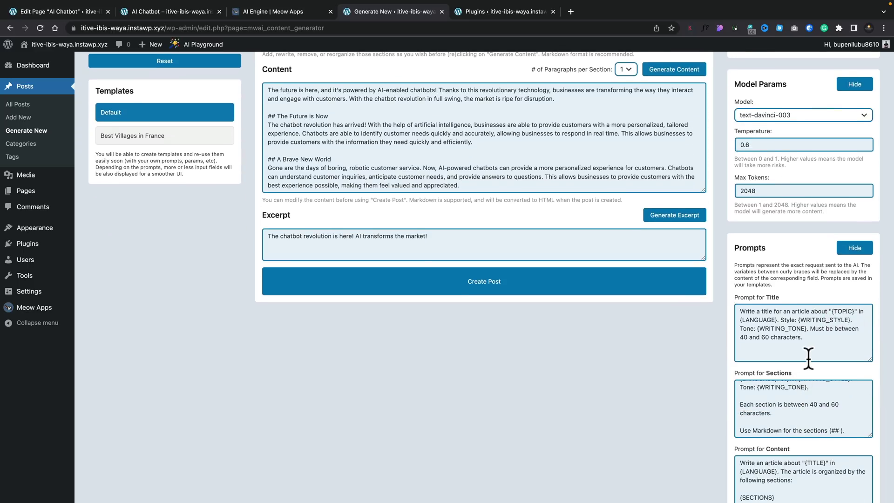